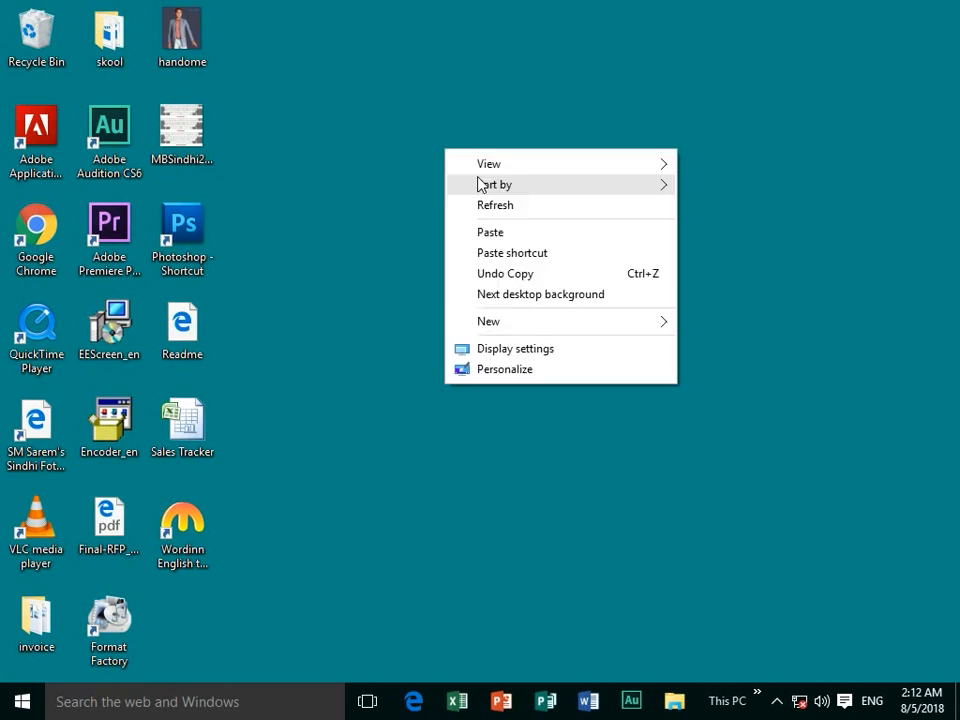
# Launch Word from the taskbar and start a new blank document.
pyautogui.click(485, 207)
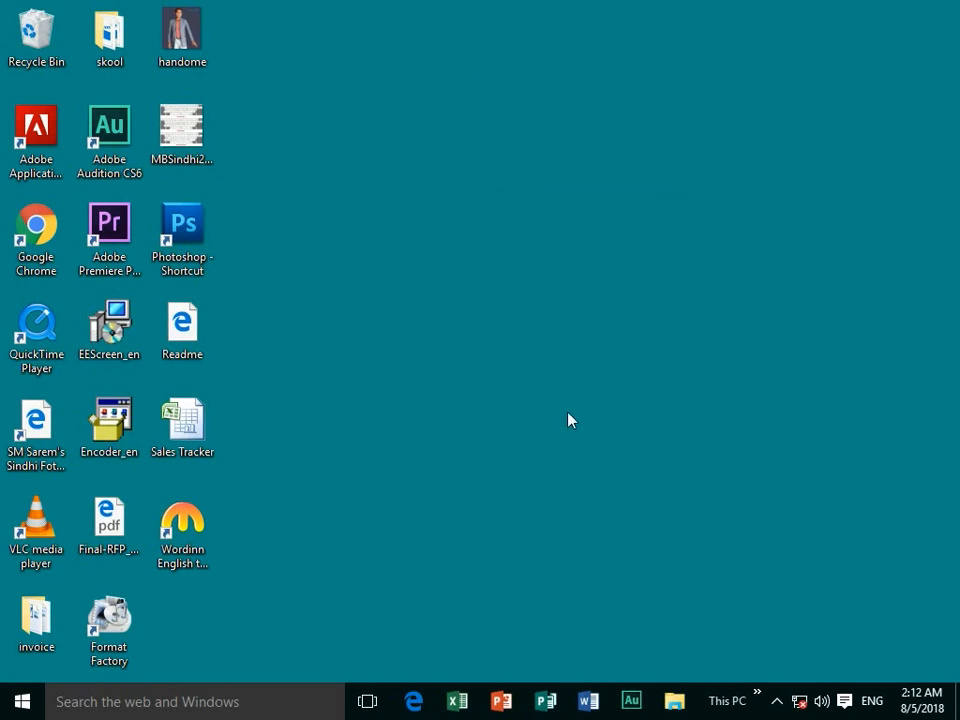
pyautogui.click(588, 703)
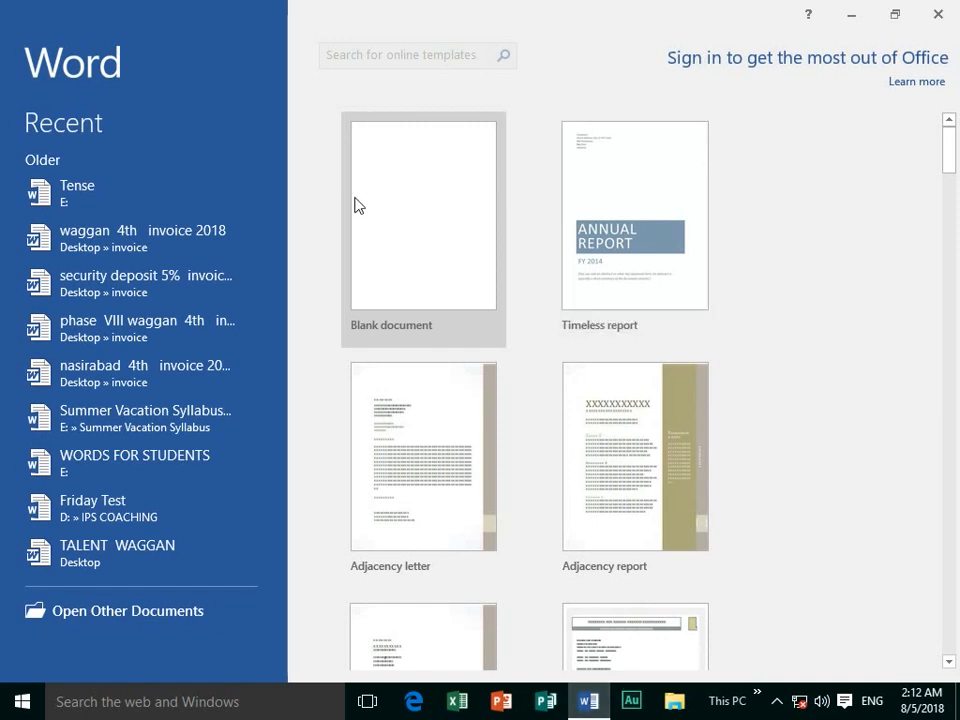
pyautogui.click(397, 280)
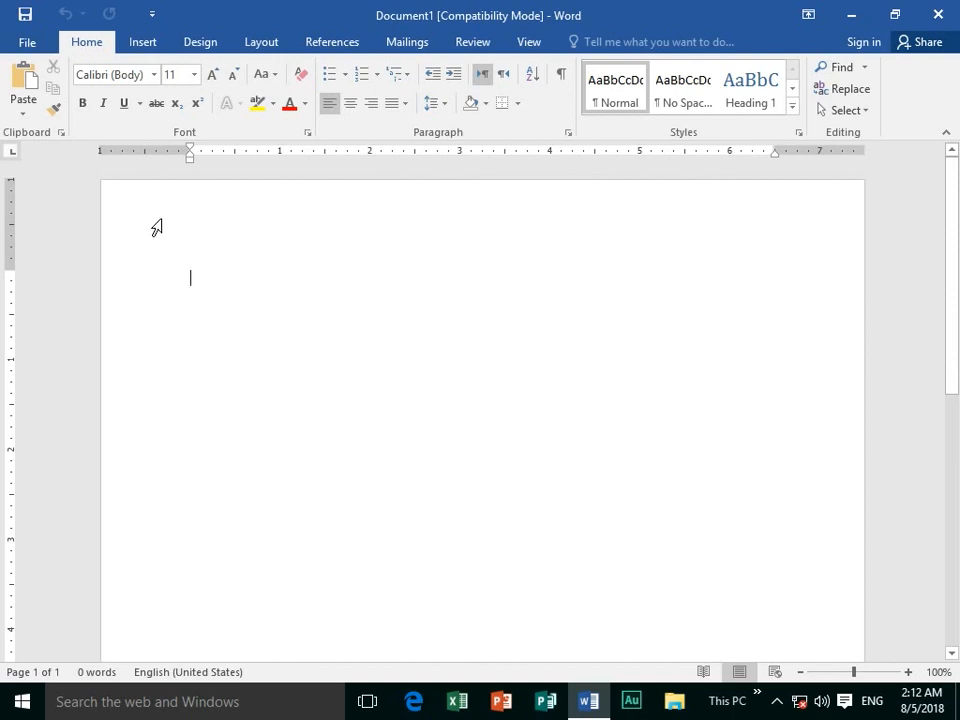
# Browse the Insert through View ribbon tabs, then bring up the File screen's recent documents.
pyautogui.click(137, 46)
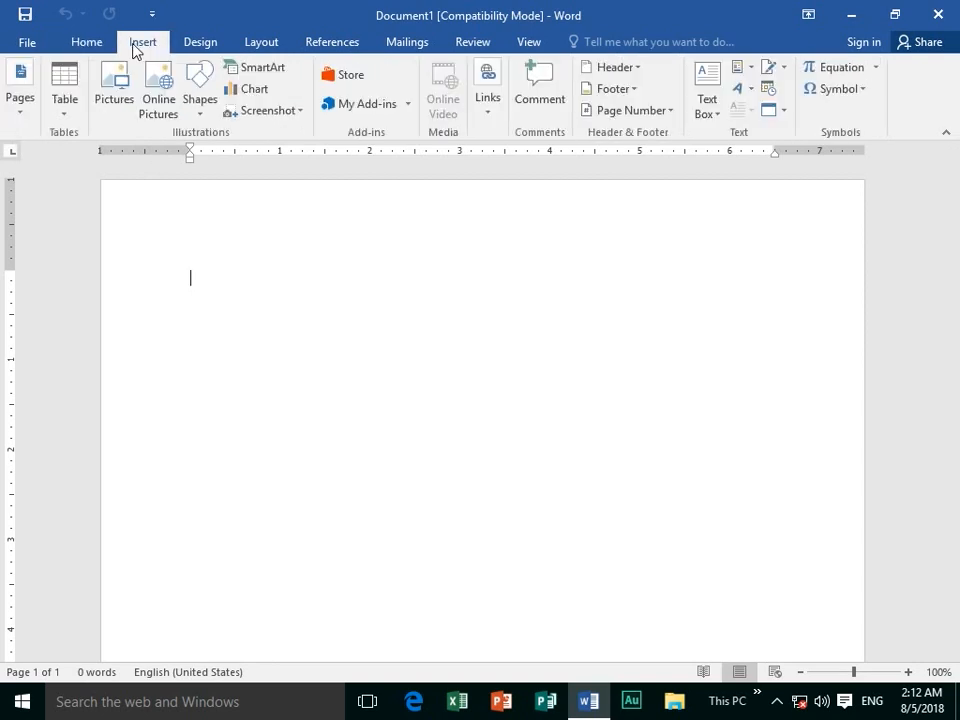
pyautogui.click(200, 46)
pyautogui.click(272, 46)
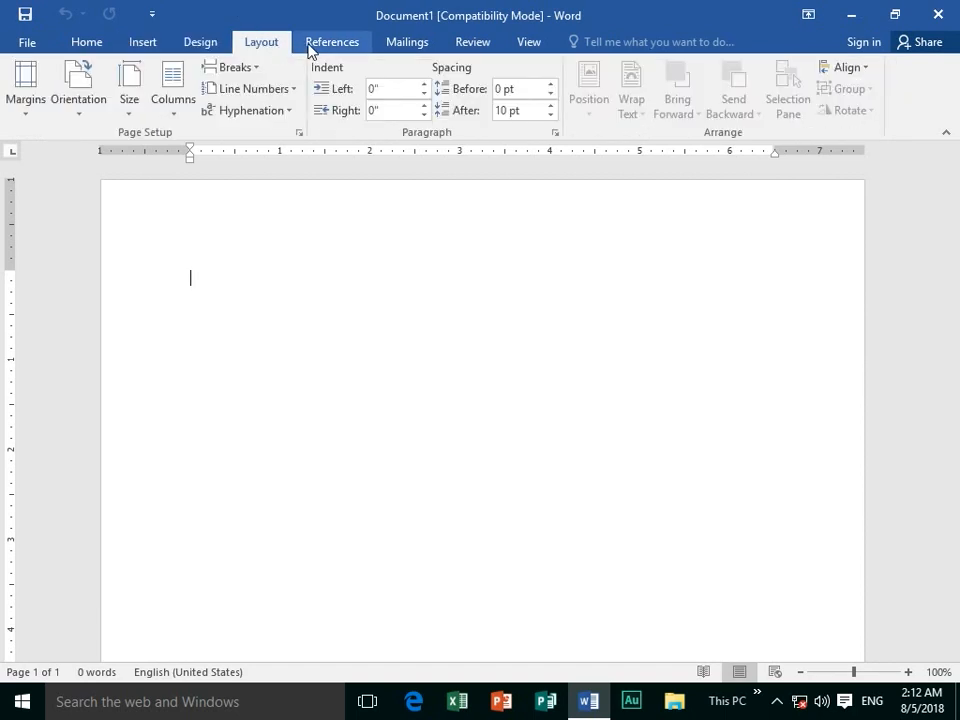
pyautogui.click(326, 46)
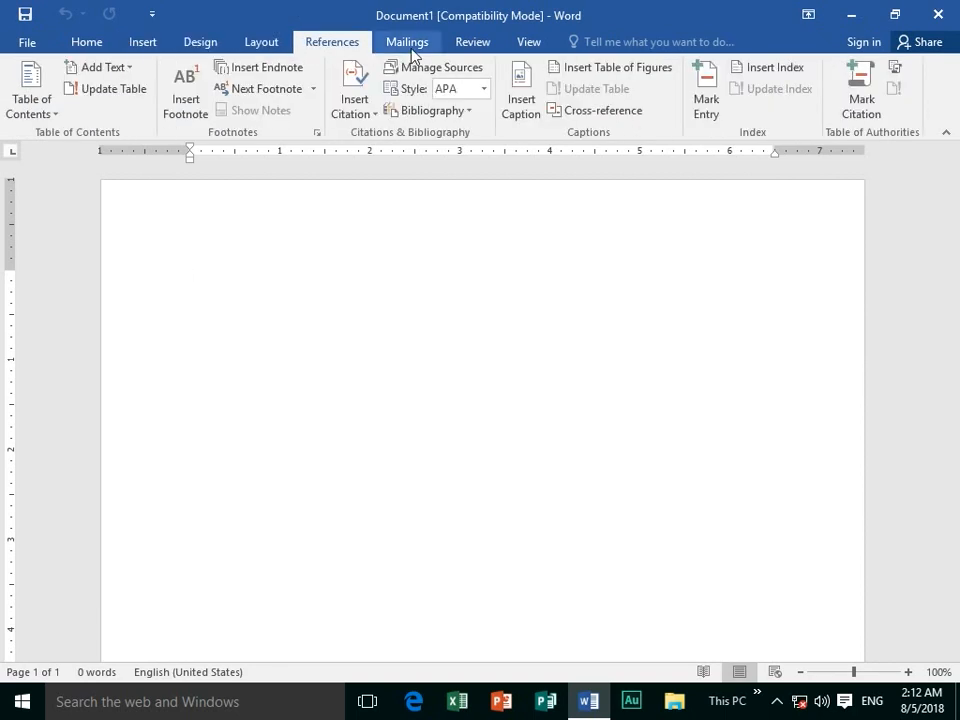
pyautogui.click(407, 46)
pyautogui.click(466, 46)
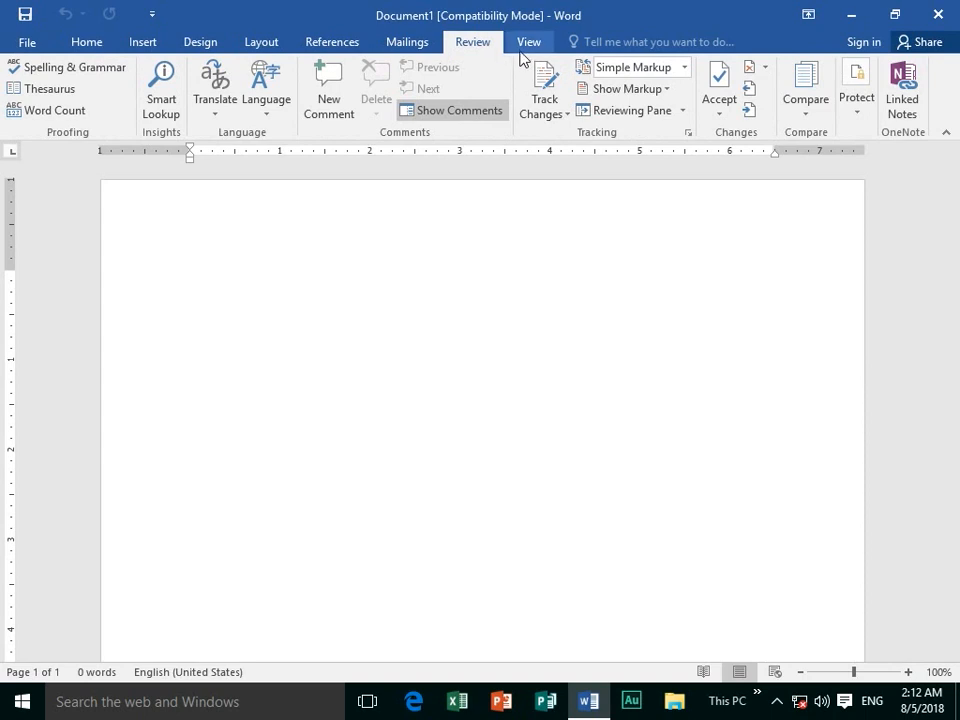
pyautogui.click(526, 44)
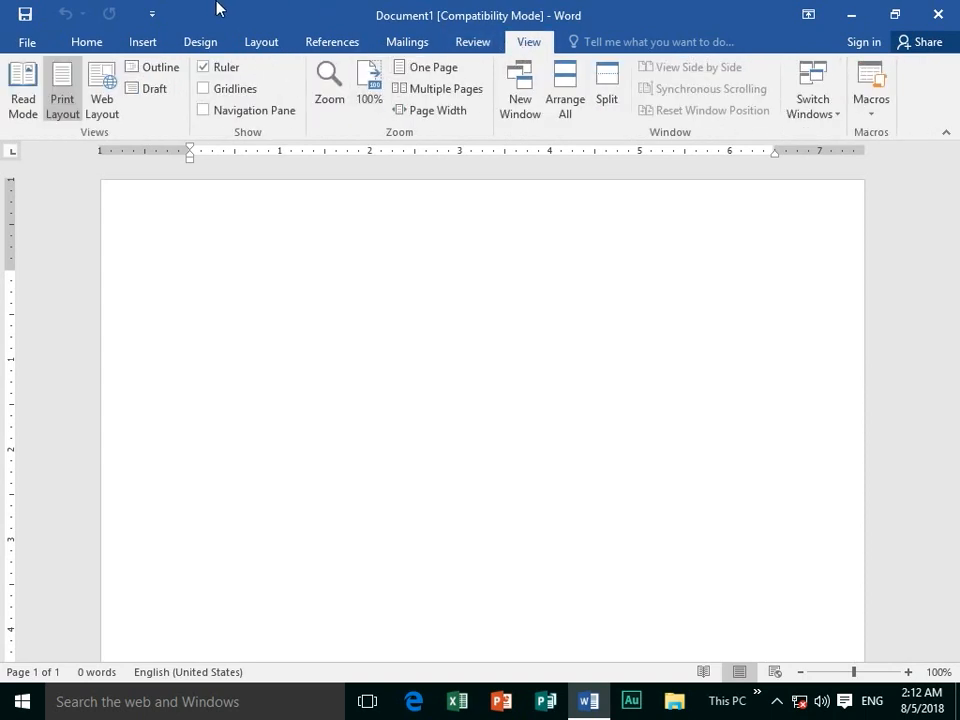
pyautogui.click(33, 45)
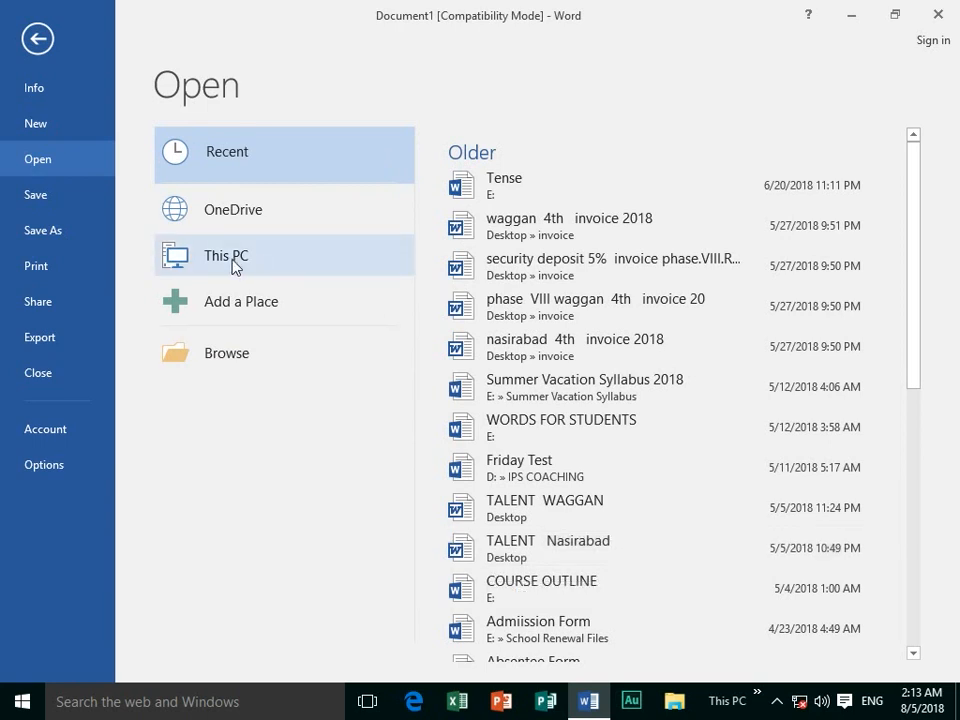
# Go back from the File screen to empty Document1 with the Home formatting commands shown.
pyautogui.click(30, 36)
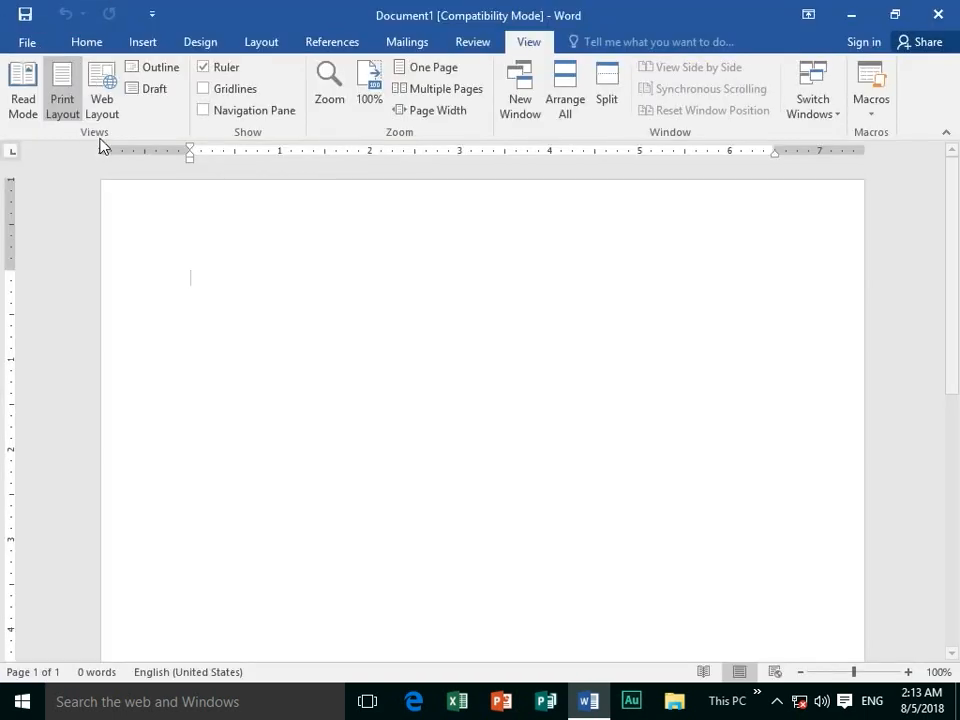
pyautogui.click(86, 44)
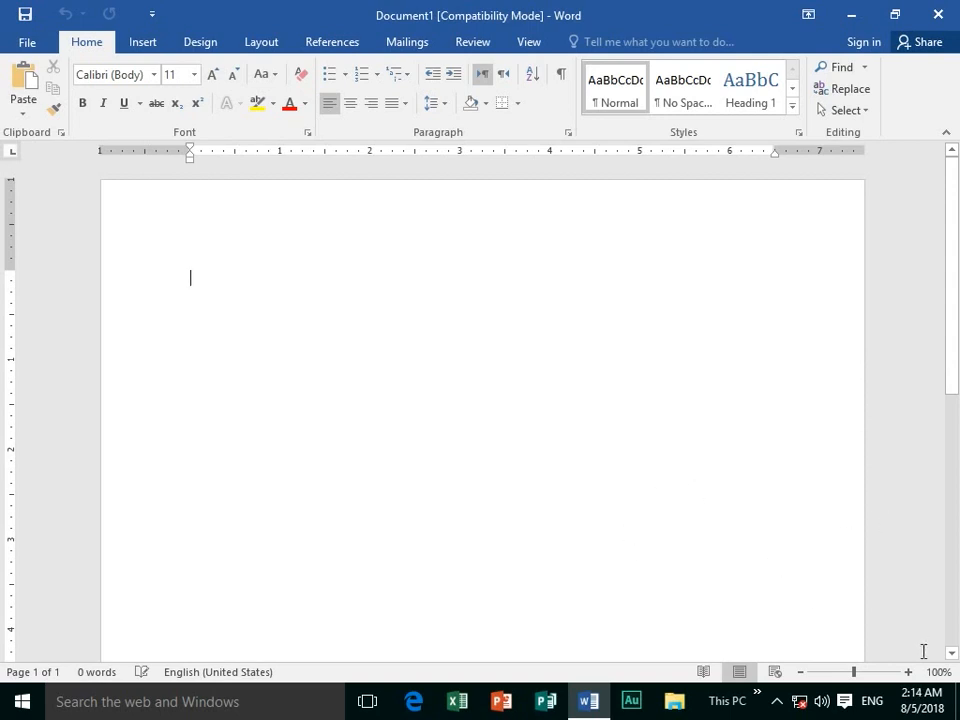
pyautogui.click(916, 706)
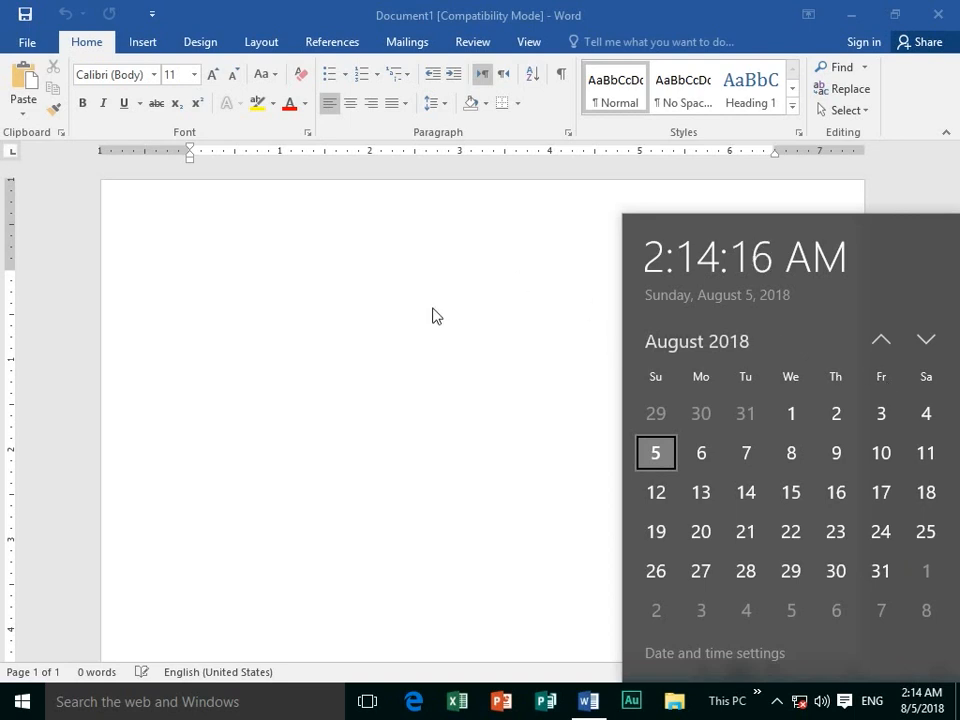
pyautogui.click(291, 261)
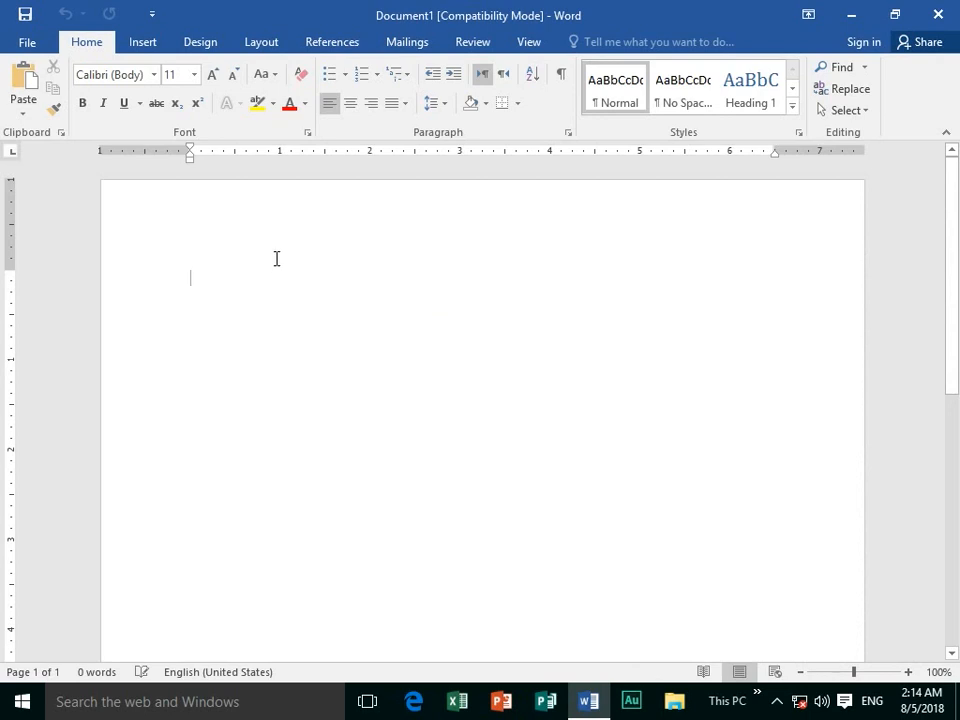
# Type the title 'august 2018' on the first line of the empty page.
pyautogui.write('august')
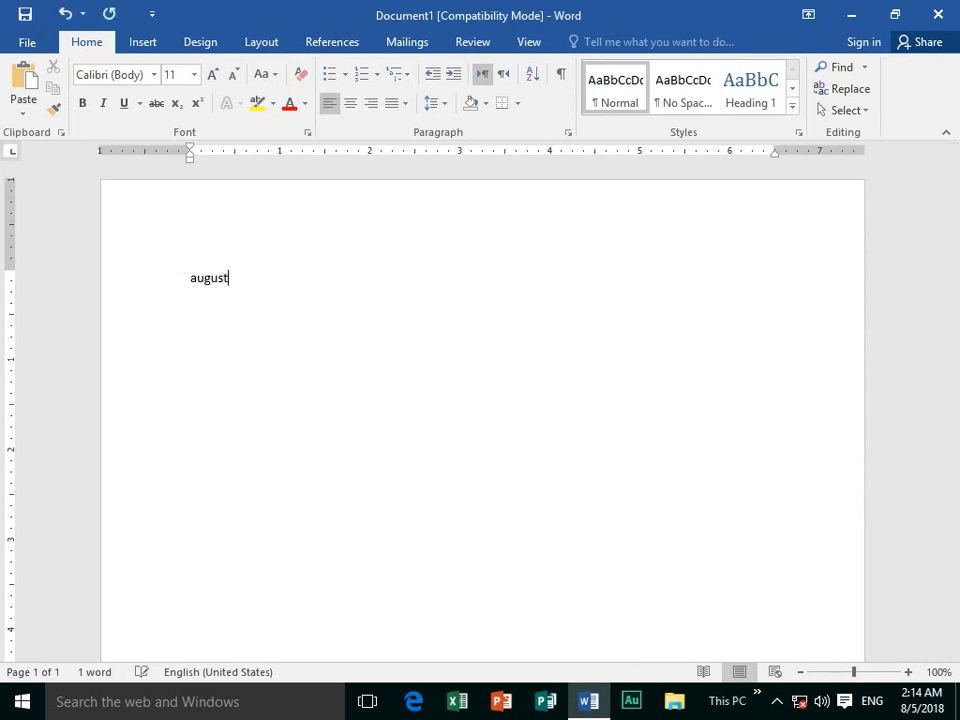
pyautogui.write(' 2018')
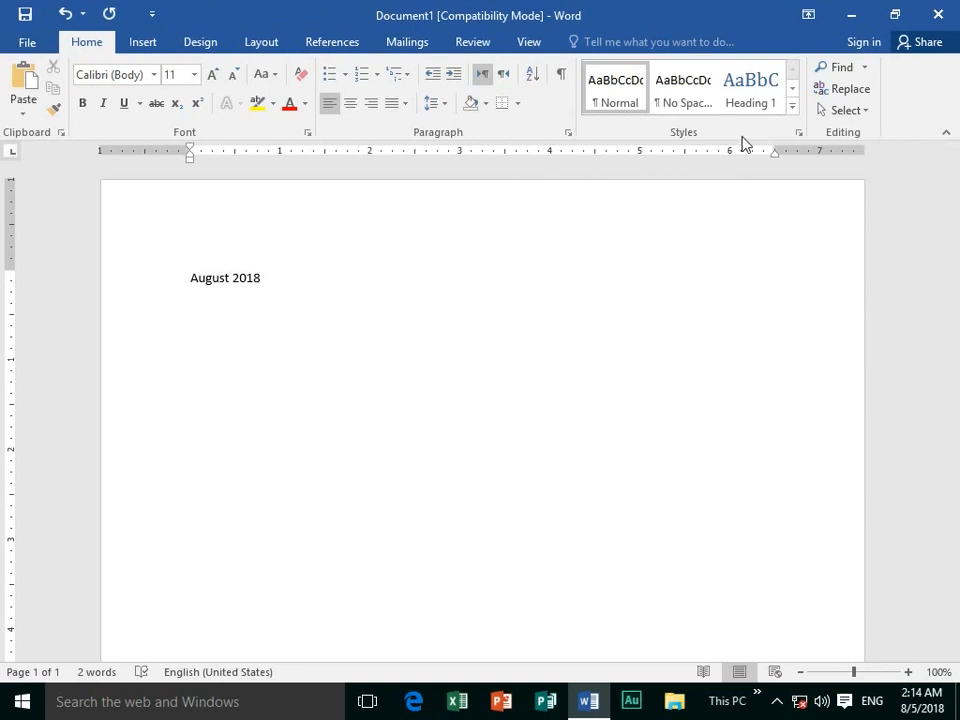
pyautogui.click(792, 108)
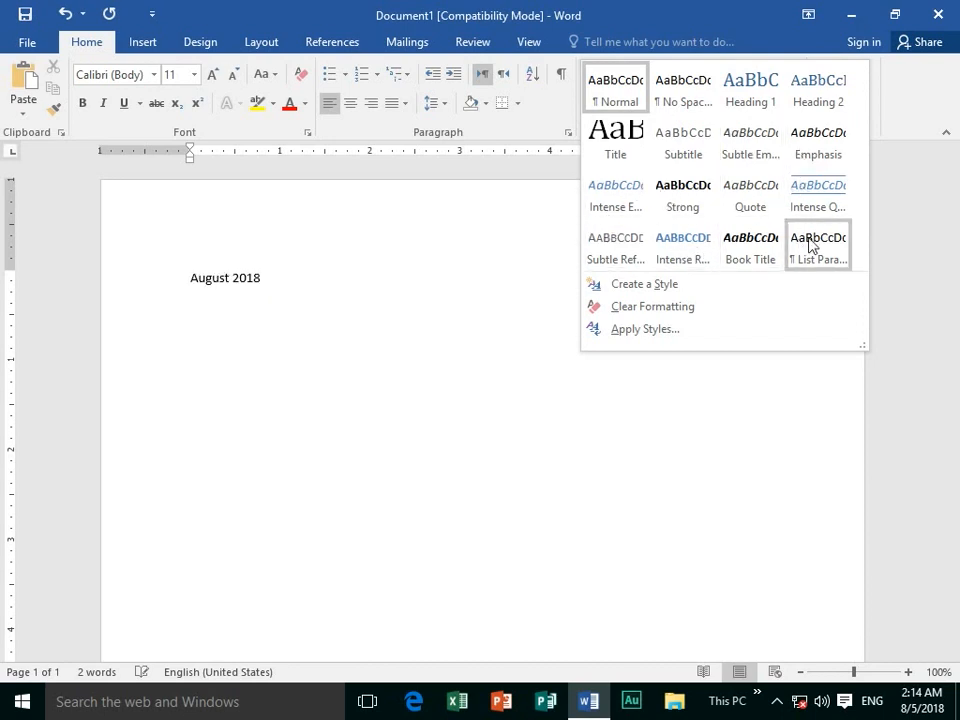
# Style 'August 2018' as Heading 1 and start a Normal paragraph beneath it.
pyautogui.click(759, 112)
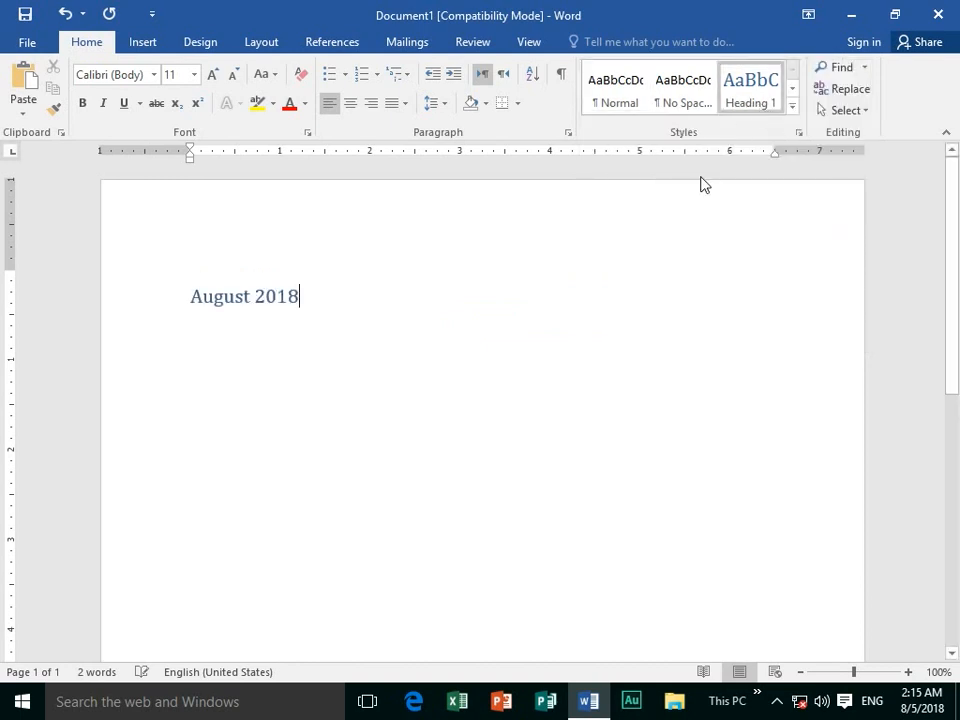
pyautogui.hotkey('ctrl', 'f')
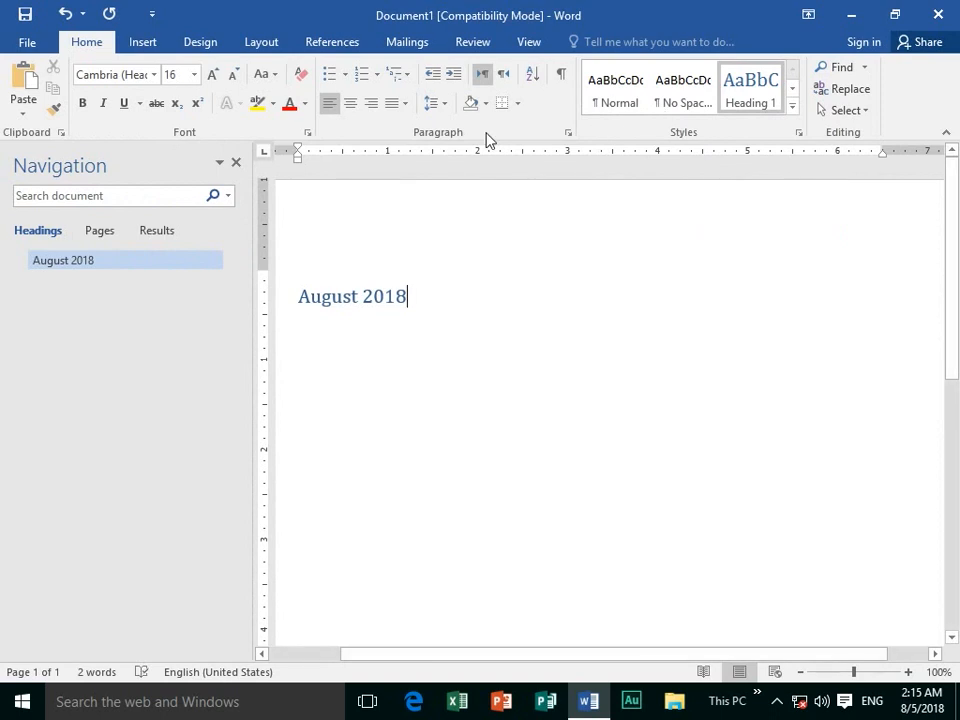
pyautogui.click(236, 164)
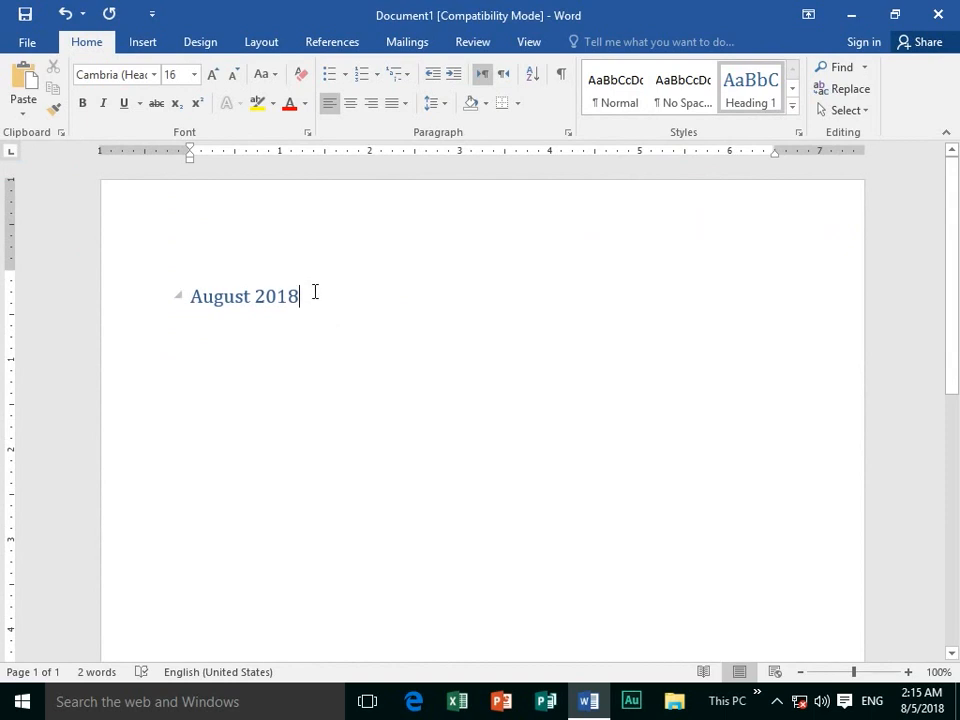
pyautogui.press('Return')
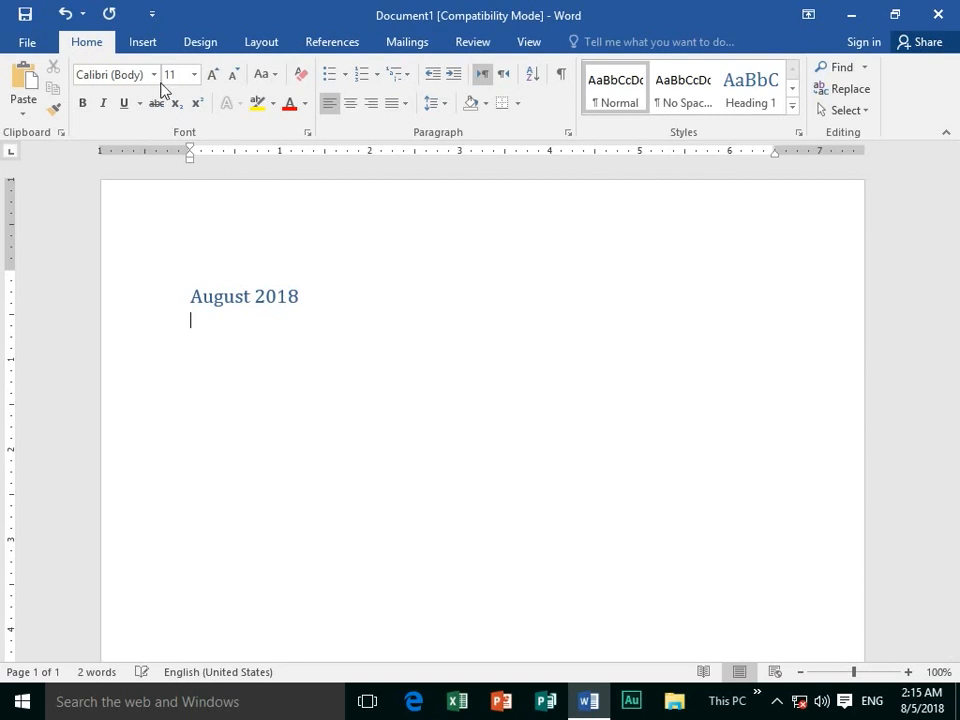
# Insert an empty 7-column by 6-row table below the heading.
pyautogui.click(143, 44)
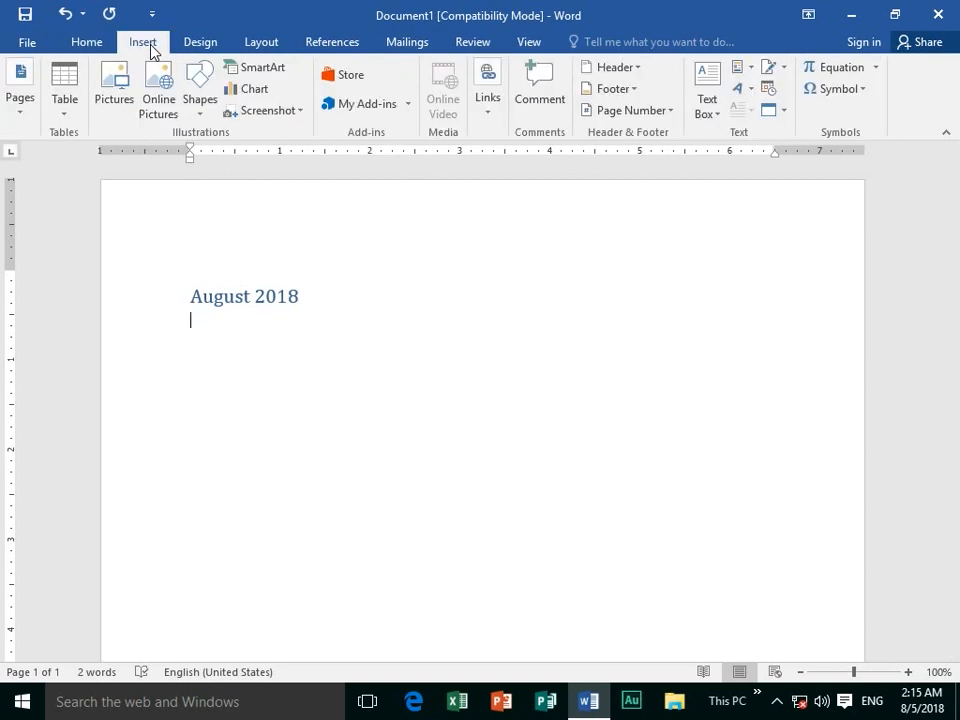
pyautogui.click(66, 112)
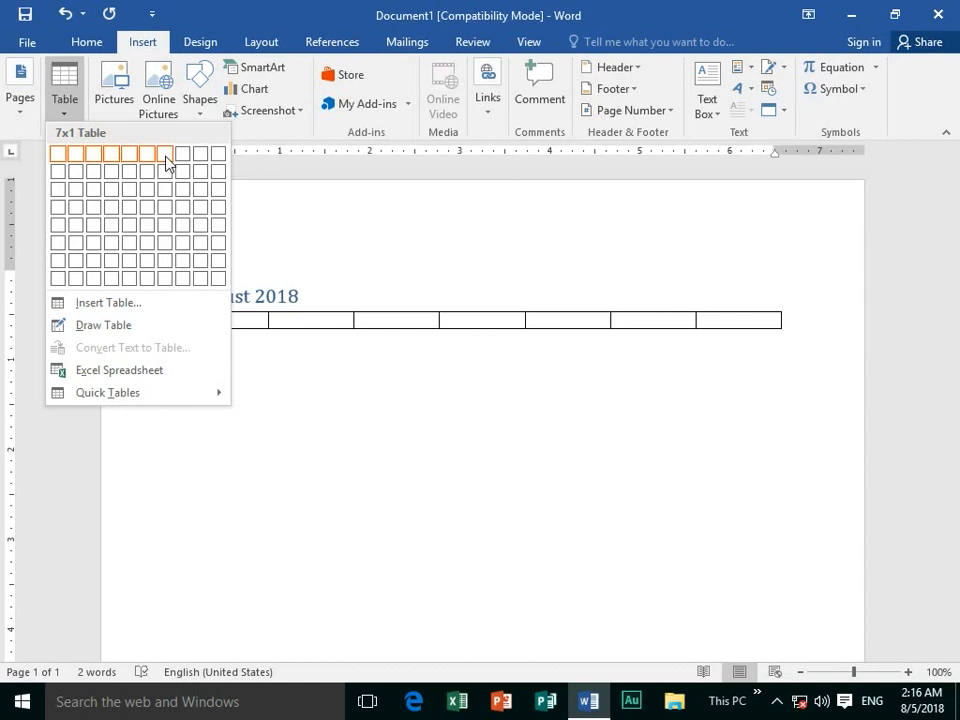
pyautogui.click(165, 248)
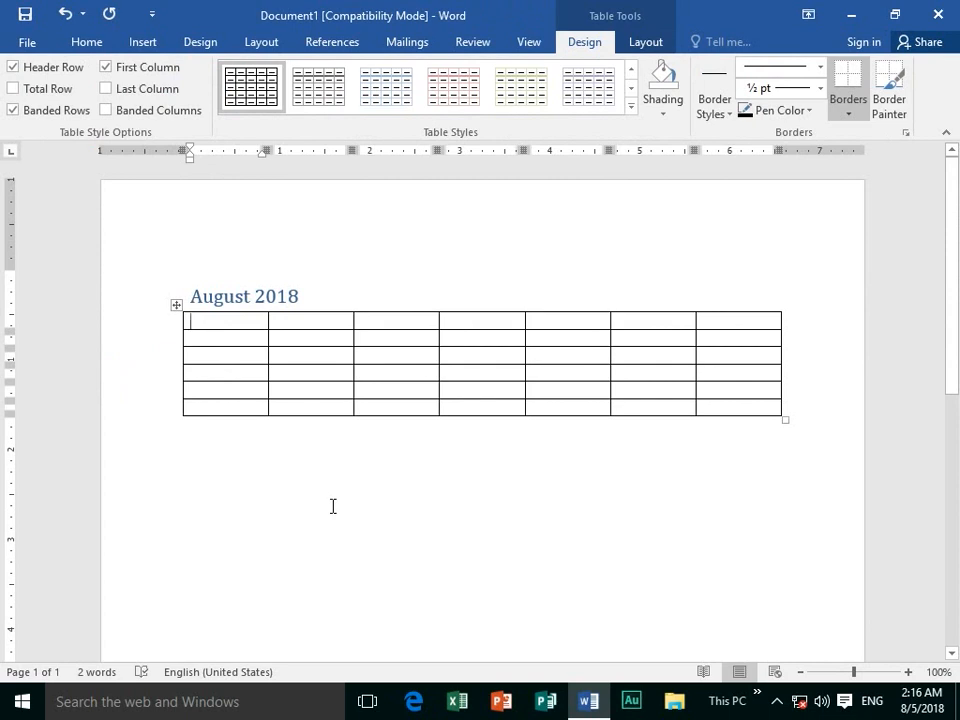
# Enter Wednesday, Thursday, Friday, Saturday, Sunday, Monday, Tuesday across the table's first row.
pyautogui.write('We')
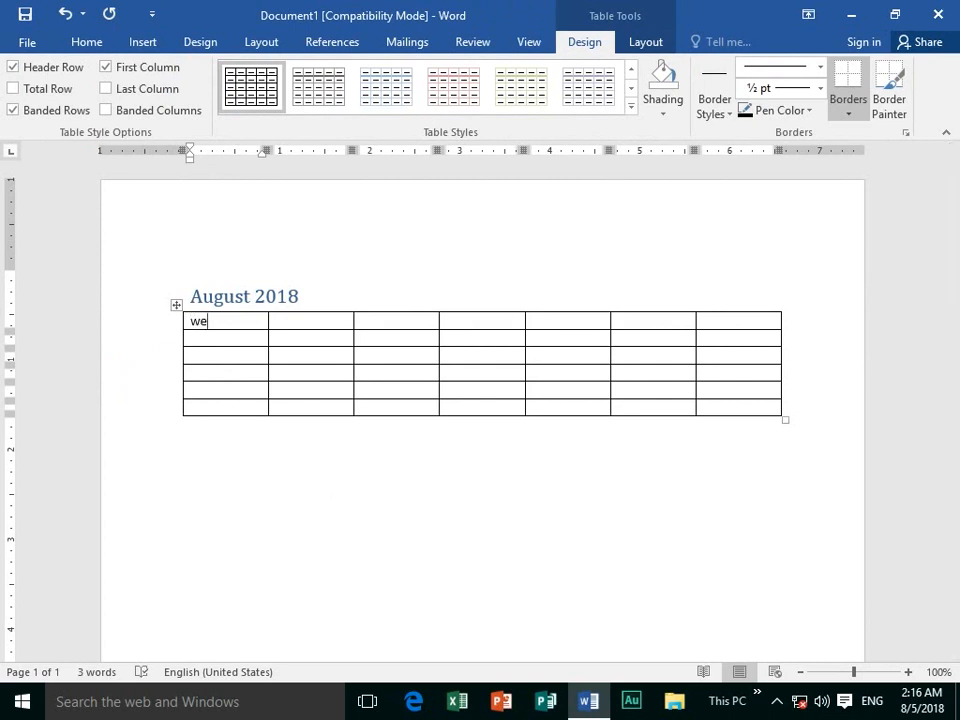
pyautogui.write('dnesday')
pyautogui.press('Tab')
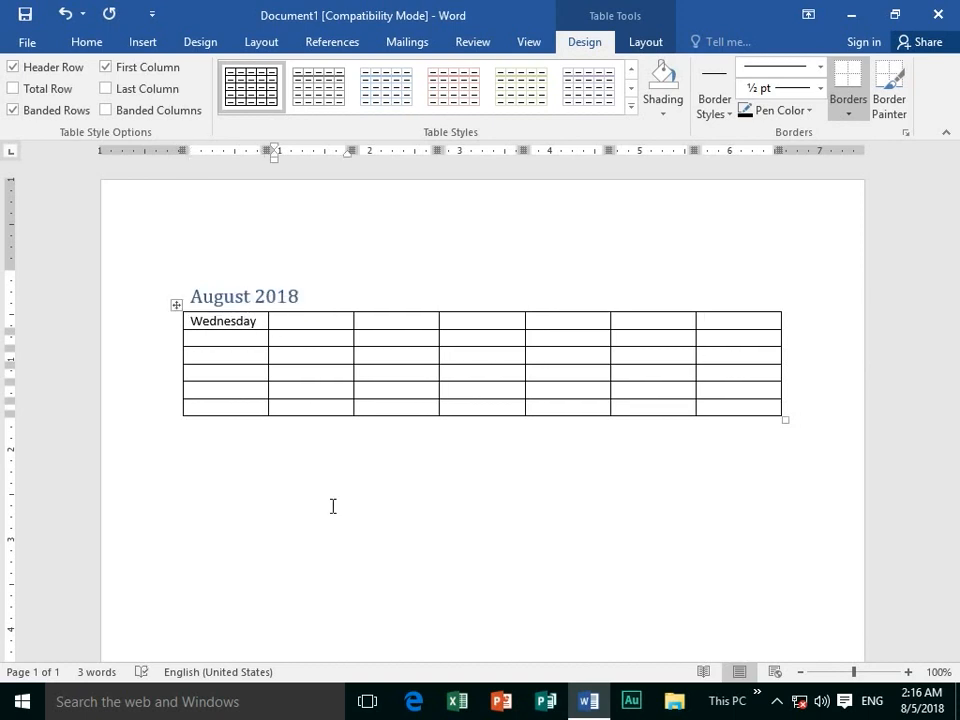
pyautogui.write('thursday')
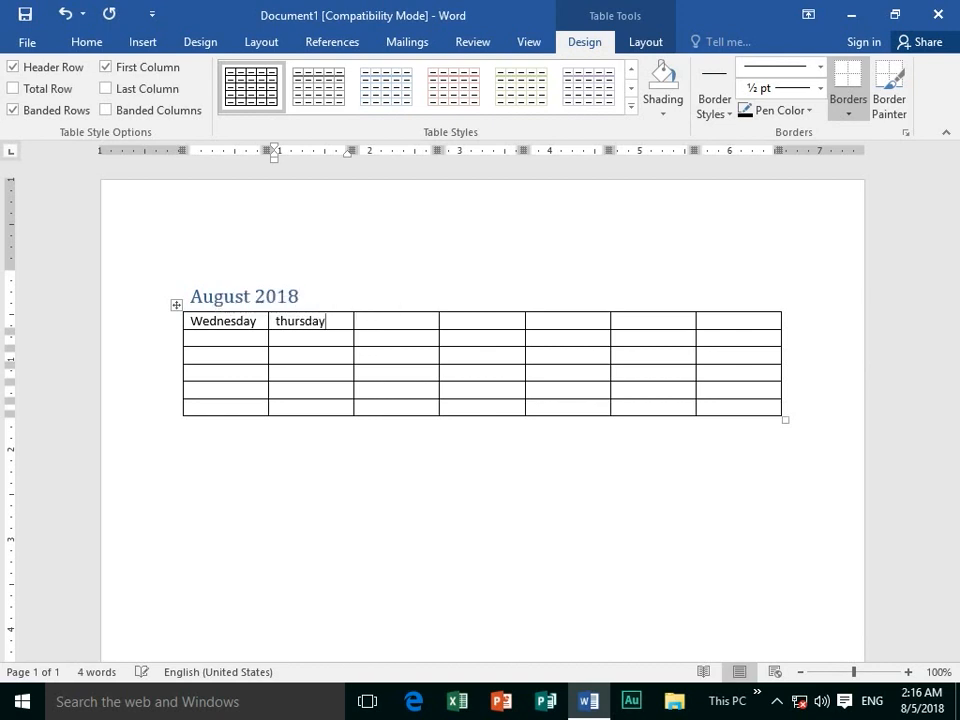
pyautogui.press('Tab')
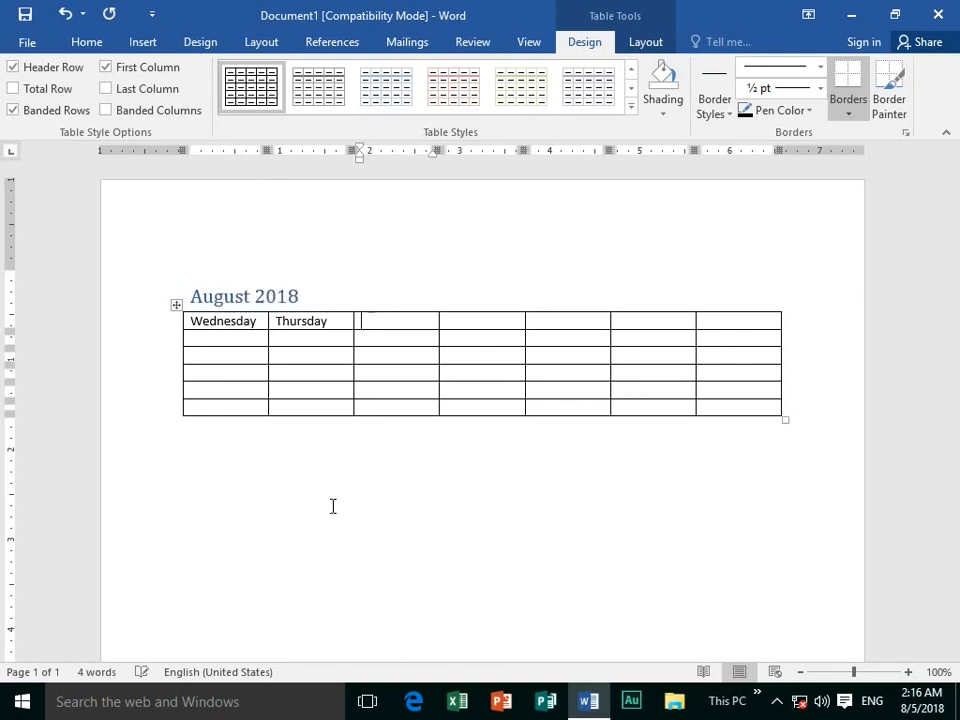
pyautogui.write('friday')
pyautogui.press('Tab')
pyautogui.write('saturday')
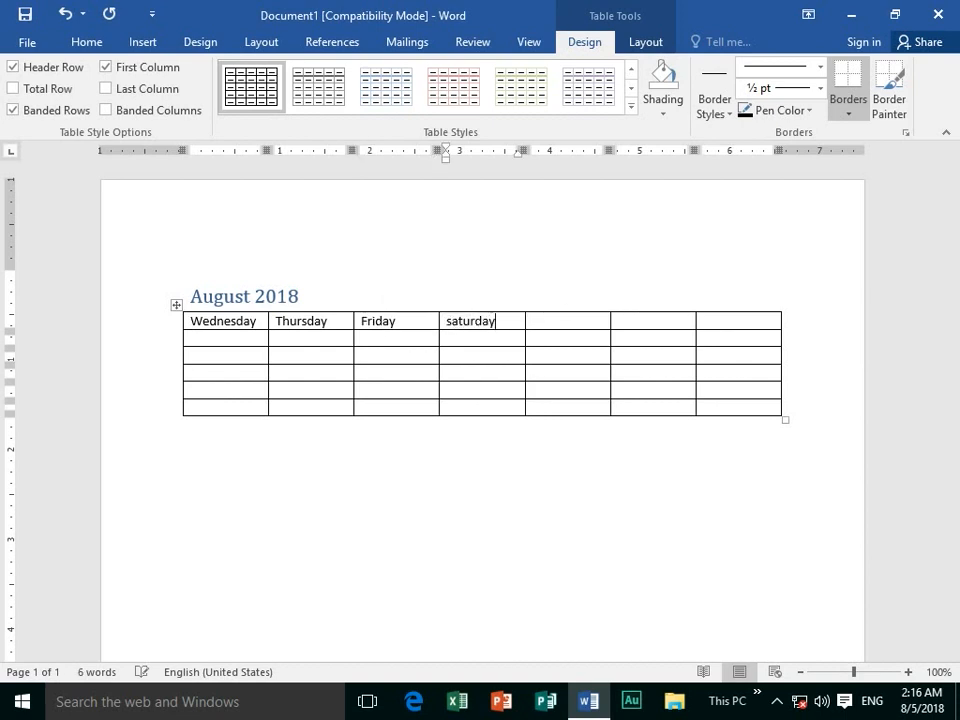
pyautogui.press('Tab')
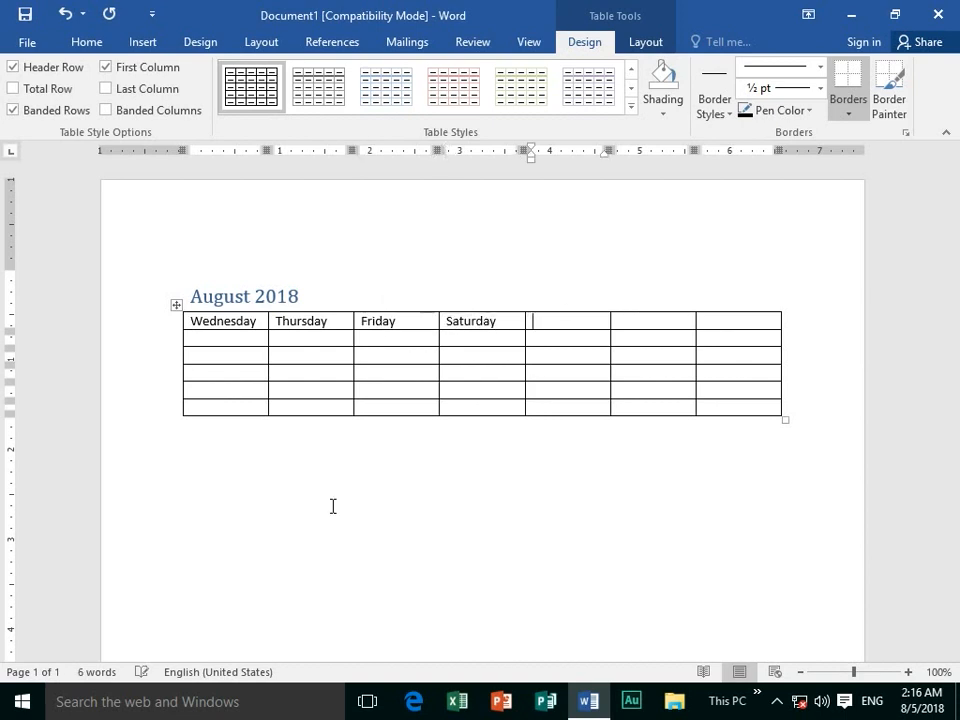
pyautogui.write('sunday')
pyautogui.press('Tab')
pyautogui.write('monday')
pyautogui.press('Tab')
pyautogui.write('t')
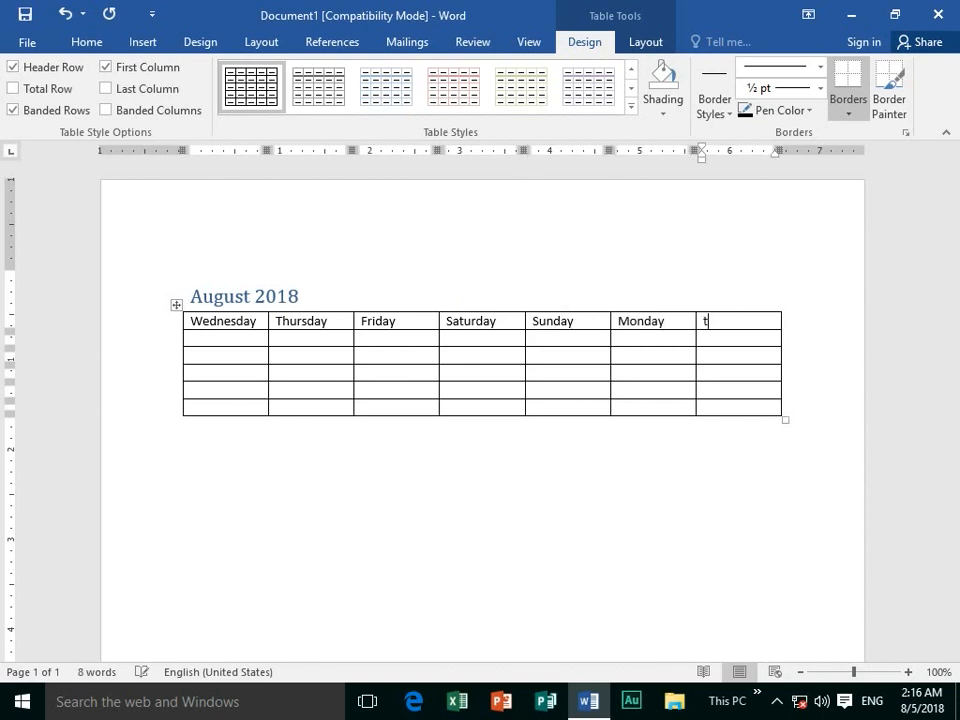
pyautogui.write('uesday')
pyautogui.press('Tab')
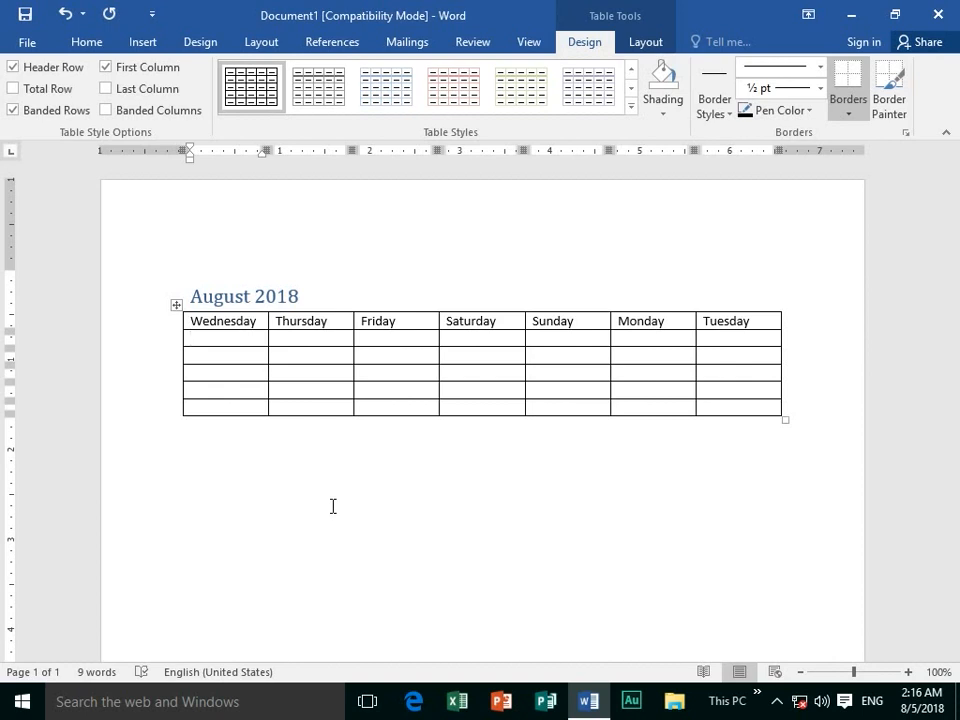
# Fill the first two date rows with 1–7 and 8–14, starting under Wednesday.
pyautogui.write('1')
pyautogui.press('Tab')
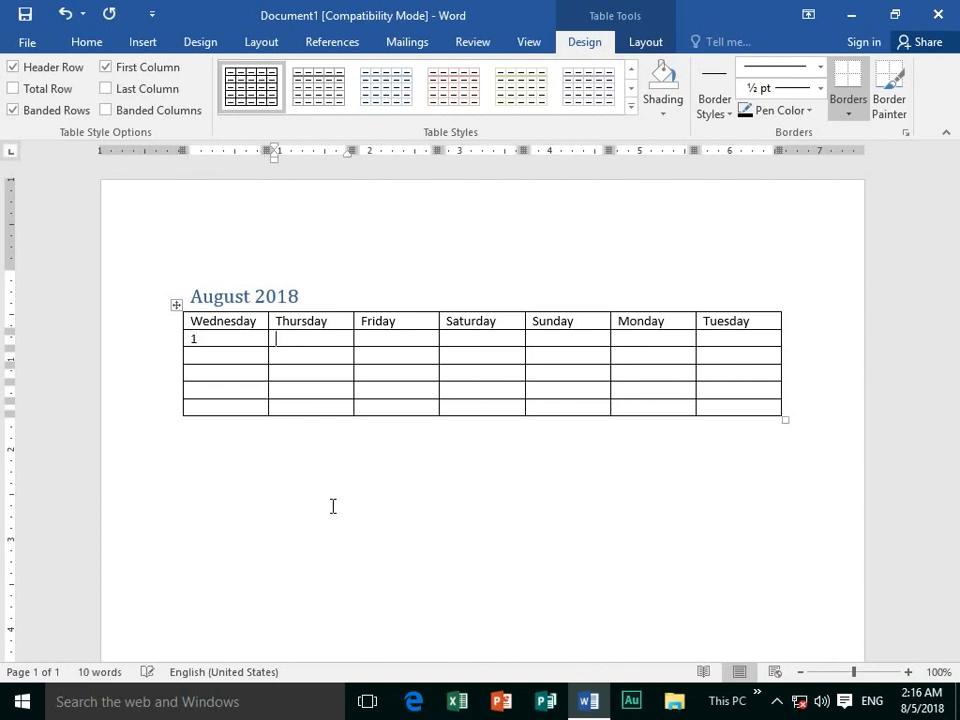
pyautogui.write('2')
pyautogui.press('Tab')
pyautogui.write('3')
pyautogui.press('Tab')
pyautogui.write('4')
pyautogui.press('Tab')
pyautogui.write('5')
pyautogui.press('Tab')
pyautogui.write('6')
pyautogui.press('Tab')
pyautogui.write('7')
pyautogui.press('Tab')
pyautogui.write('8')
pyautogui.press('Tab')
pyautogui.write('9')
pyautogui.press('Tab')
pyautogui.write('10')
pyautogui.press('Tab')
pyautogui.write('11')
pyautogui.press('Tab')
pyautogui.write('12')
pyautogui.press('Tab')
pyautogui.write('13')
pyautogui.press('Tab')
pyautogui.write('14')
pyautogui.press('Tab')
# Fill the remaining date rows with 15 through 31, ending on Friday.
pyautogui.write('15')
pyautogui.press('Tab')
pyautogui.write('16')
pyautogui.press('Tab')
pyautogui.write('17')
pyautogui.press('Tab')
pyautogui.write('18')
pyautogui.press('Tab')
pyautogui.write('19')
pyautogui.press('Tab')
pyautogui.write('20')
pyautogui.press('Tab')
pyautogui.write('21')
pyautogui.press('Tab')
pyautogui.write('2')
pyautogui.press('Tab')
pyautogui.write('23')
pyautogui.press('Tab')
pyautogui.write('24')
pyautogui.press('Tab')
pyautogui.write('25')
pyautogui.press('Tab')
pyautogui.write('26')
pyautogui.press('Tab')
pyautogui.write('27')
pyautogui.press('Tab')
pyautogui.write('28')
pyautogui.press('Tab')
pyautogui.write('29')
pyautogui.press('Tab')
pyautogui.write('30')
pyautogui.press('Tab')
pyautogui.write('31')
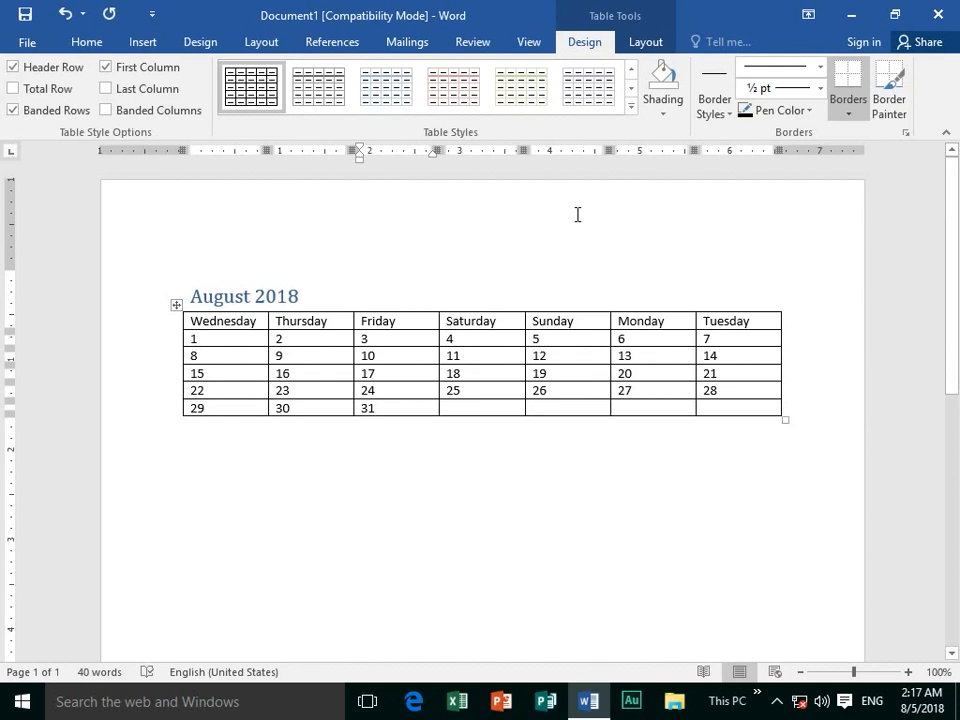
# Apply the blue banded Grid Table 4 style to the calendar table.
pyautogui.click(631, 106)
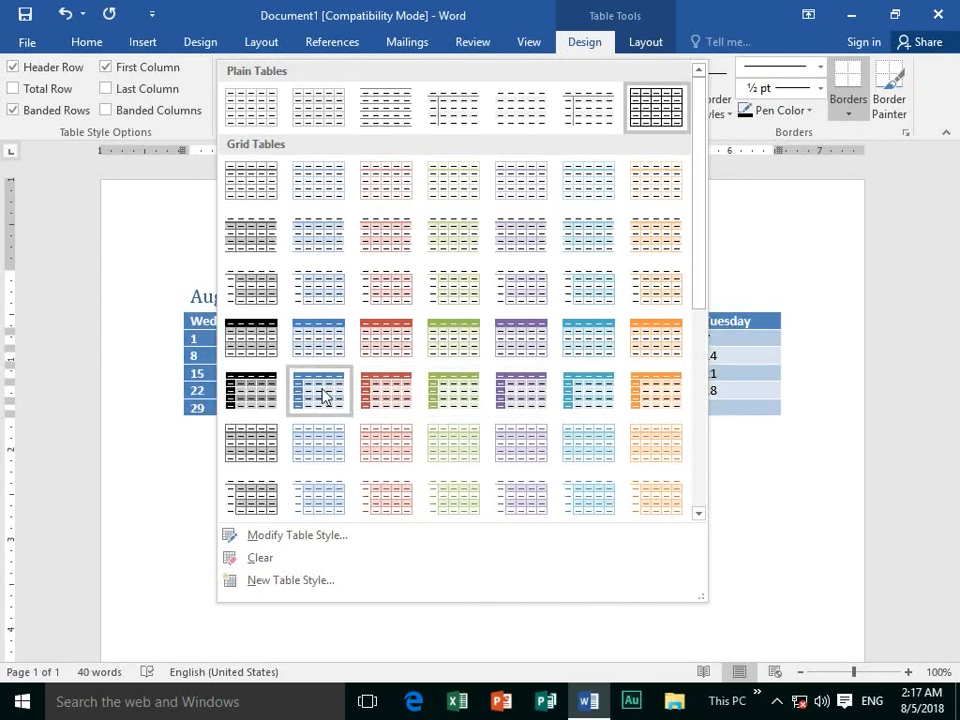
pyautogui.click(320, 355)
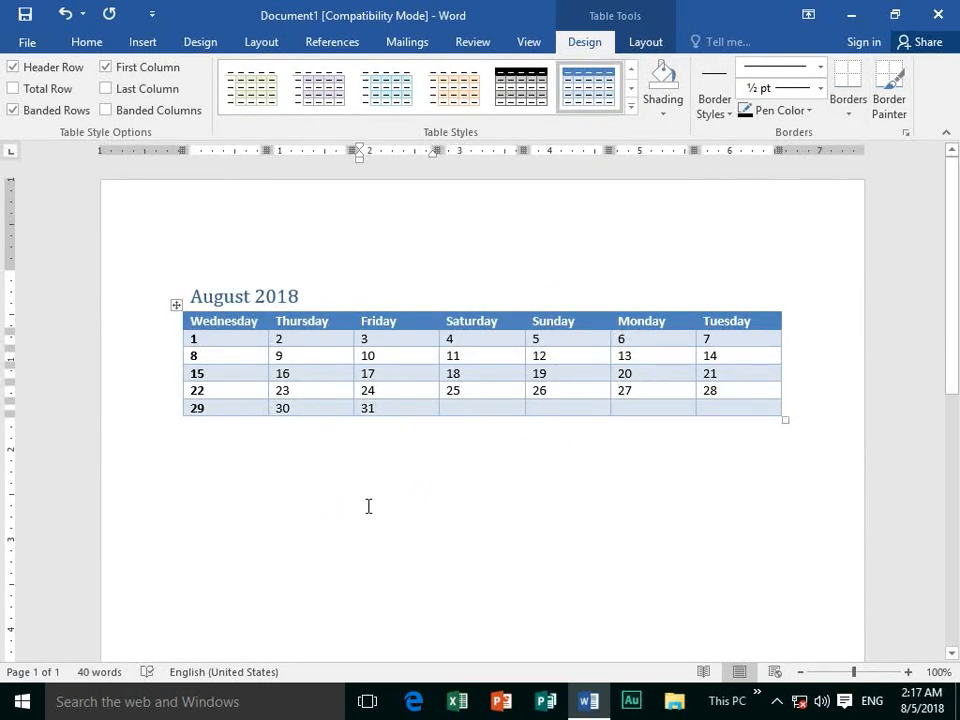
# Place the cursor below the table and add a blank paragraph there.
pyautogui.click(384, 477)
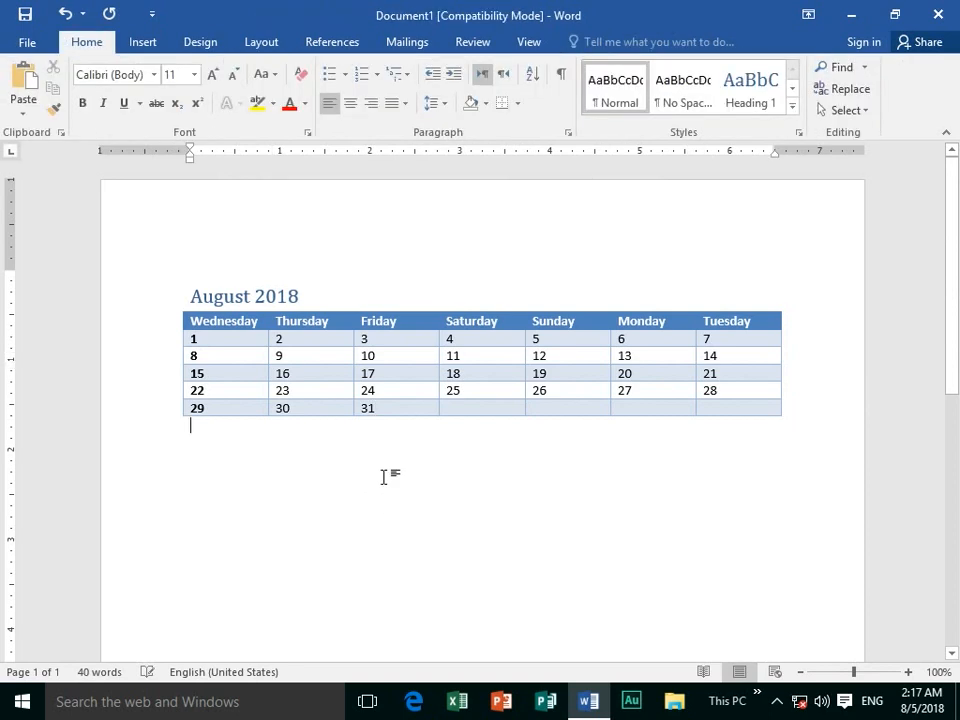
pyautogui.press('Return')
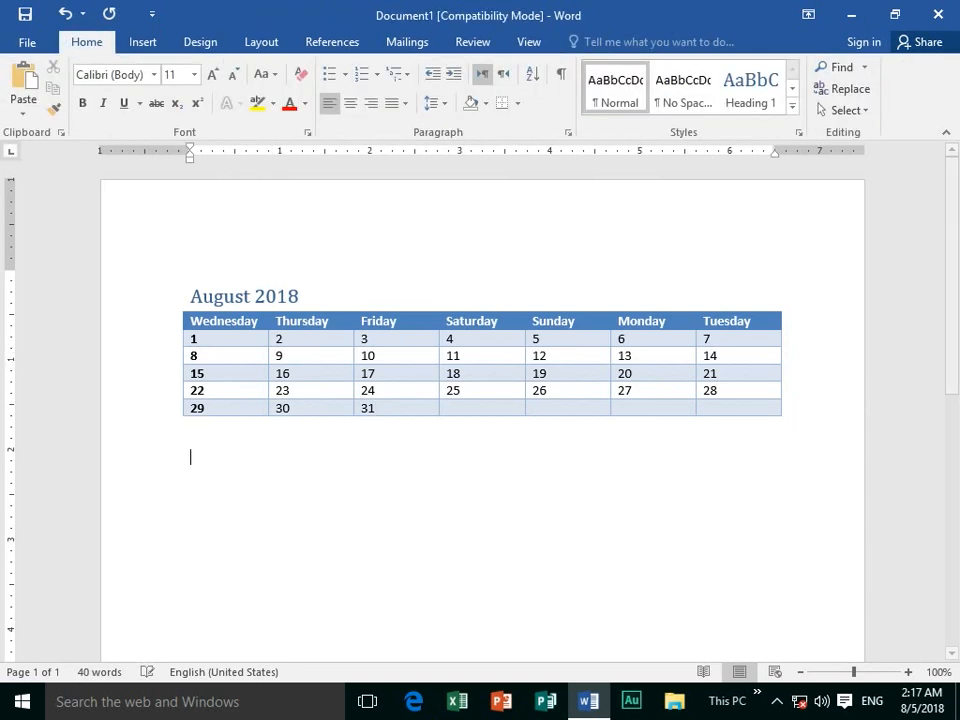